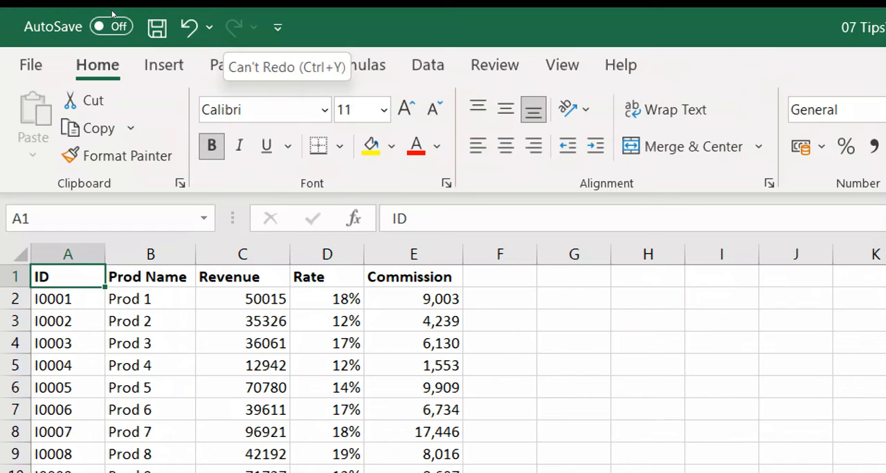
right_click(228, 27)
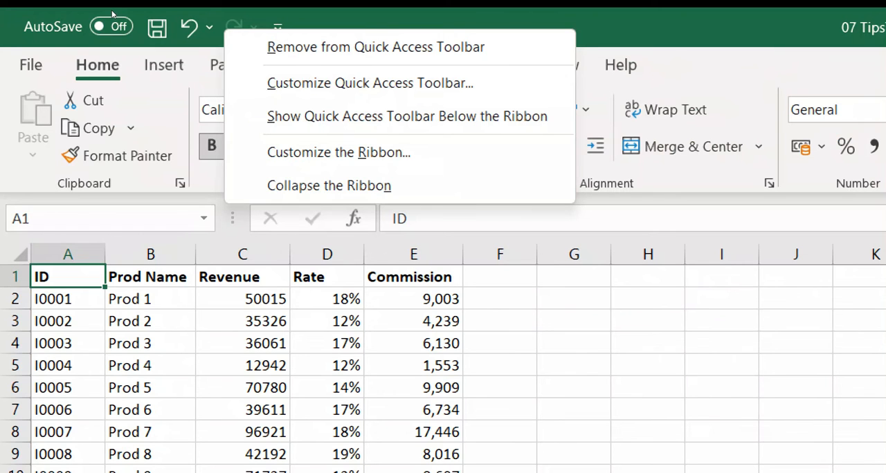
key(Down)
key(Down)
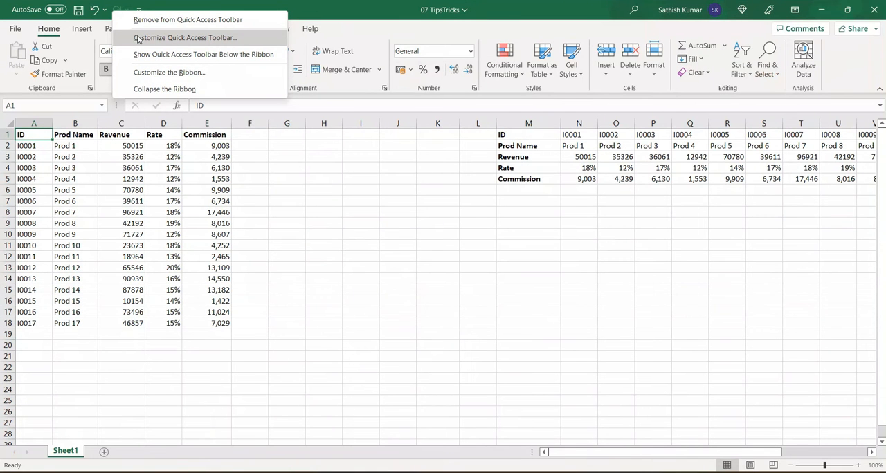
click(137, 38)
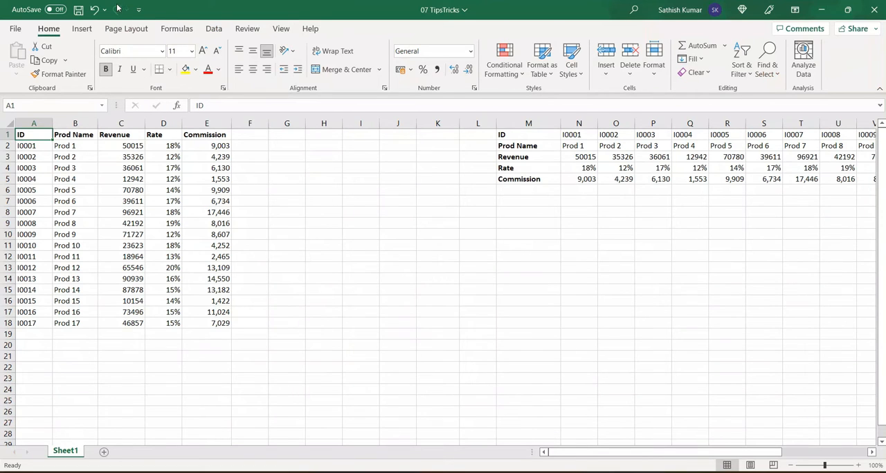
right_click(118, 9)
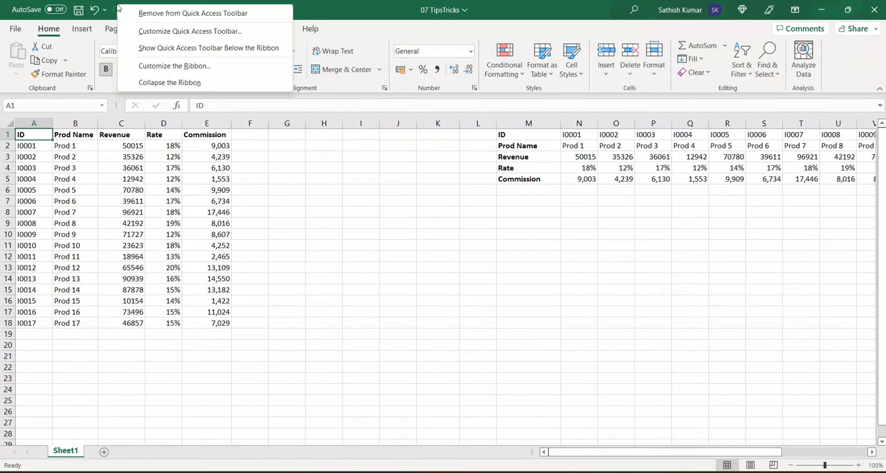
click(157, 31)
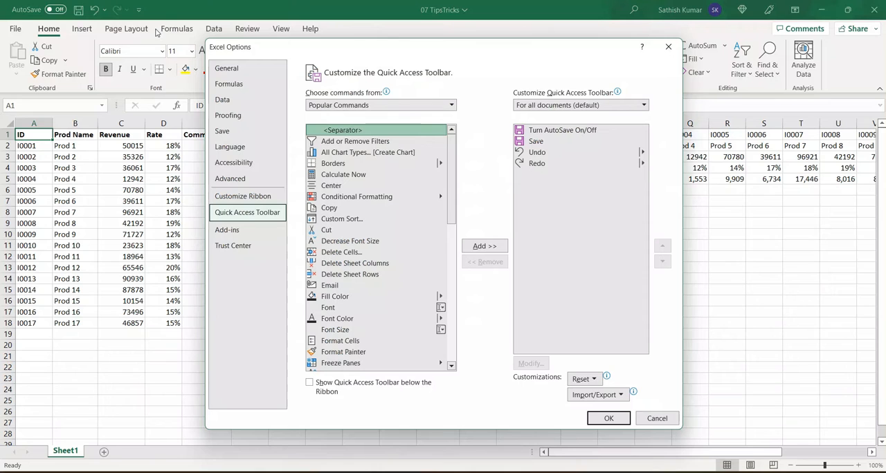
click(657, 420)
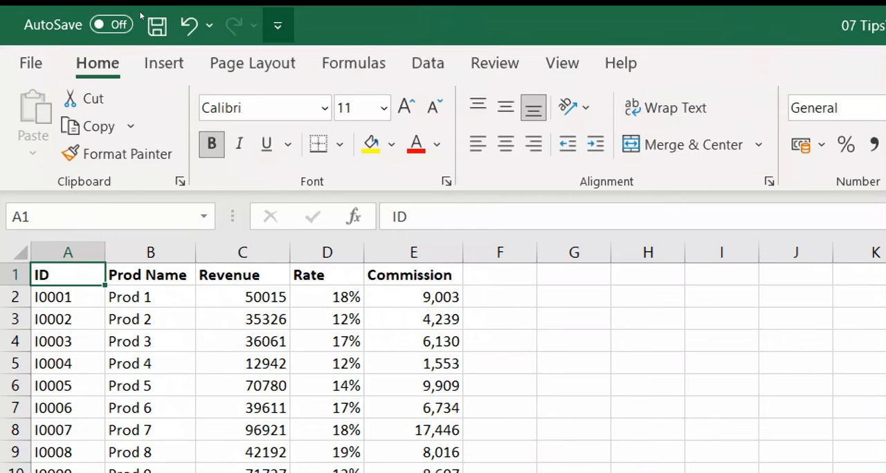
click(278, 25)
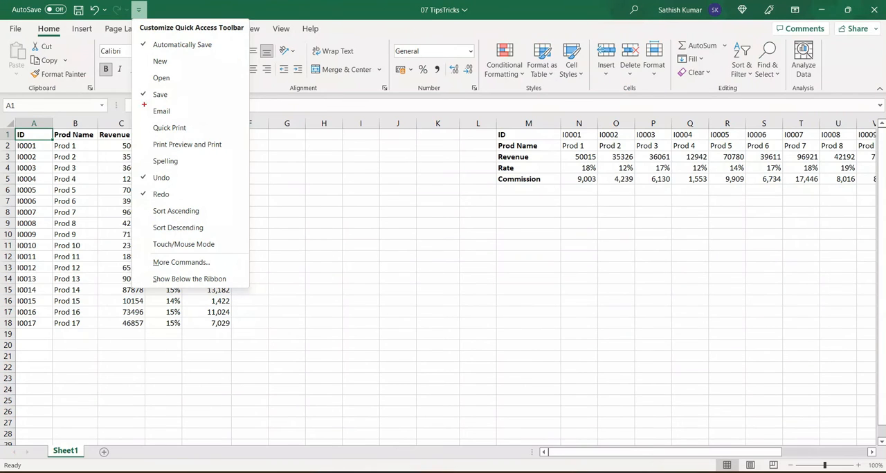
drag(136, 255, 243, 273)
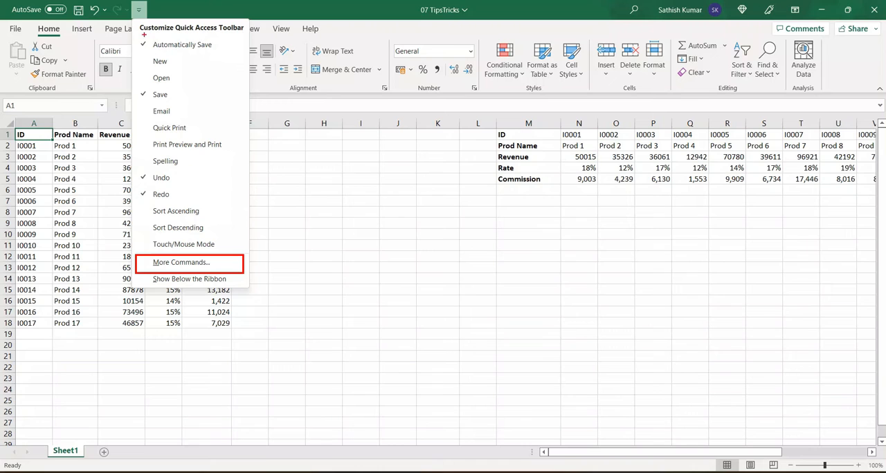
drag(131, 1, 153, 22)
drag(196, 257, 142, 20)
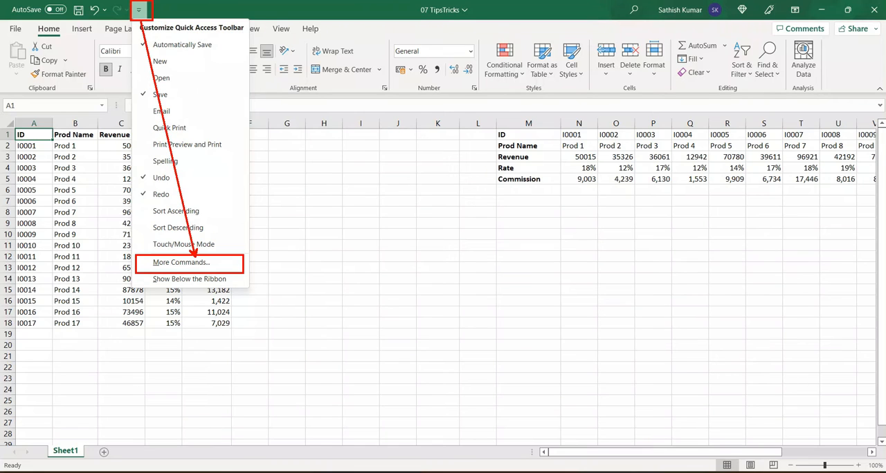
key(Escape)
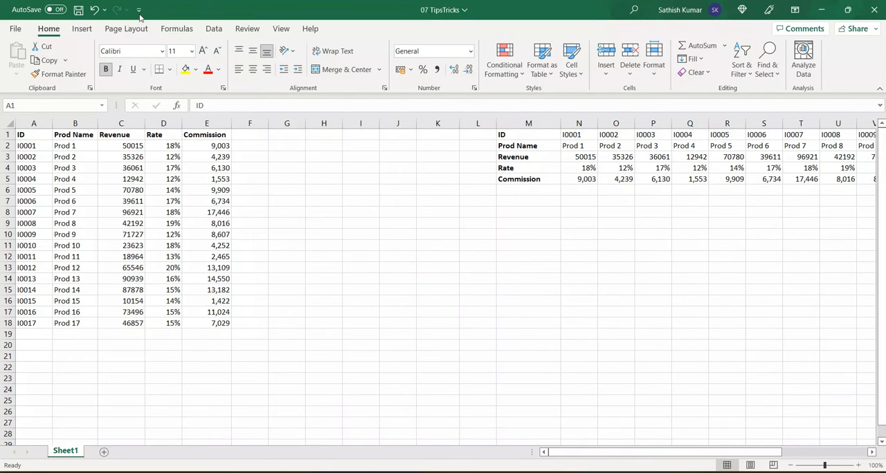
click(140, 10)
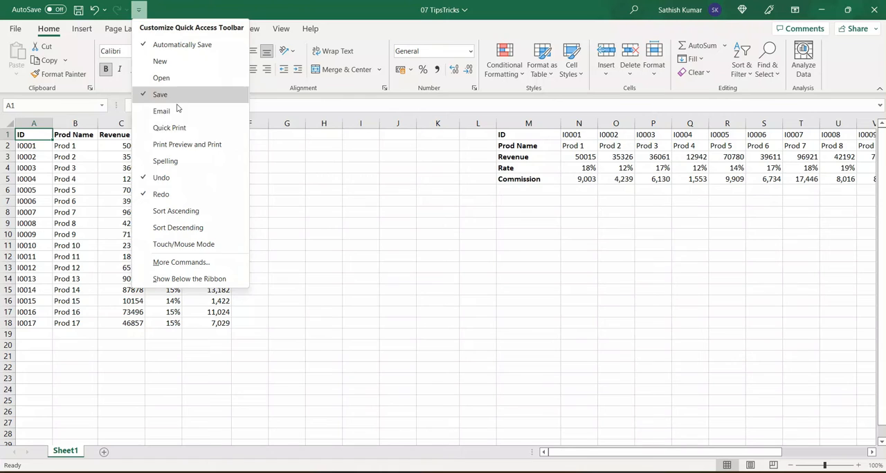
click(204, 260)
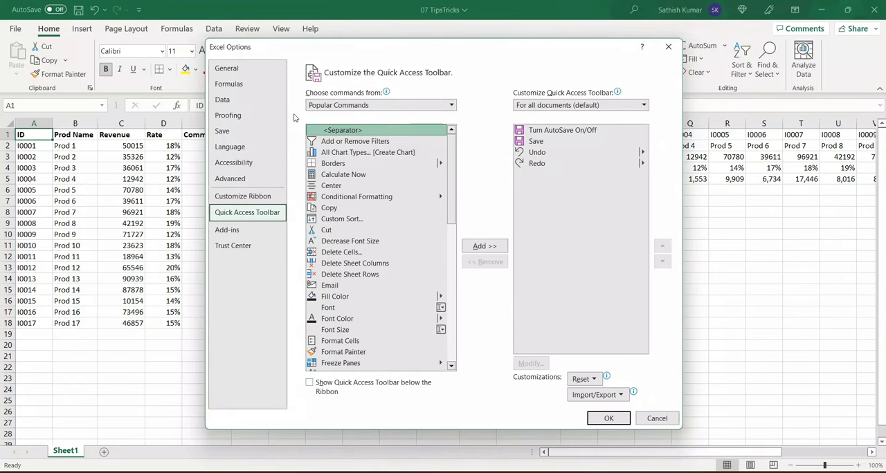
key(Escape)
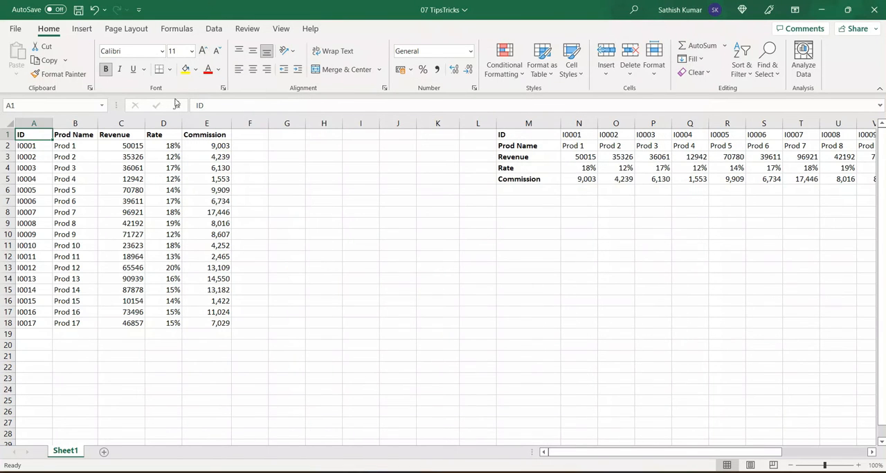
- Open the Quick Access Toolbar customization page in Excel Options and list the Commands Not in the Ribbon
click(14, 29)
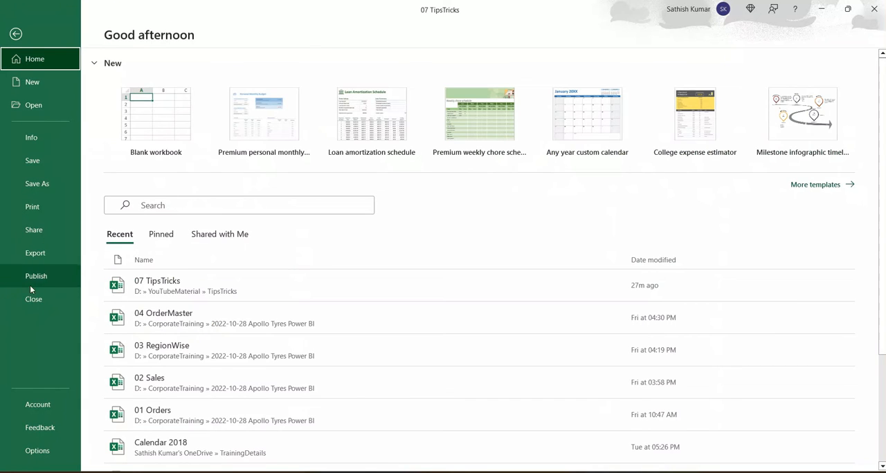
click(31, 452)
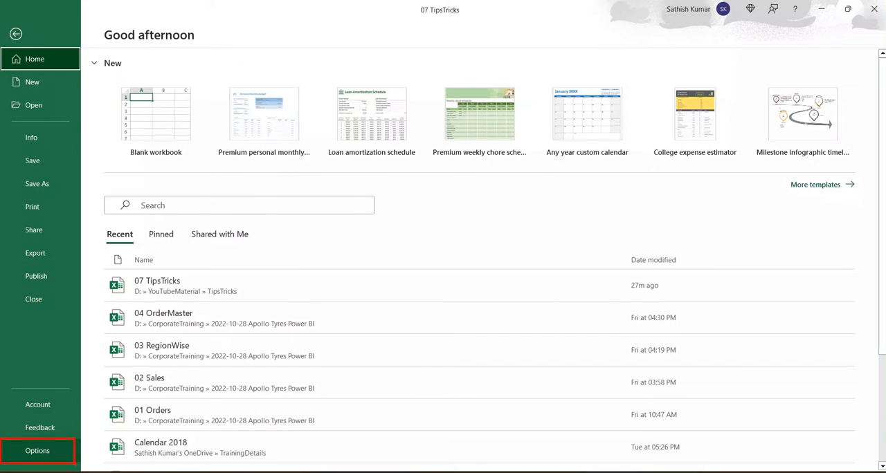
click(46, 458)
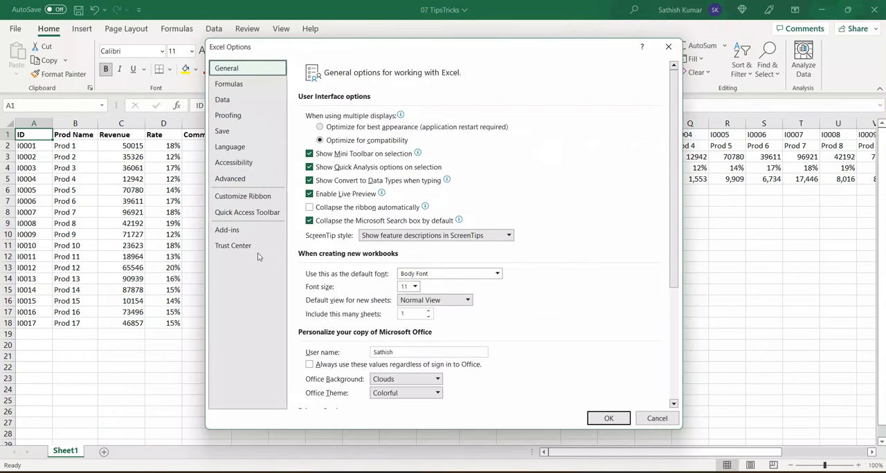
click(256, 219)
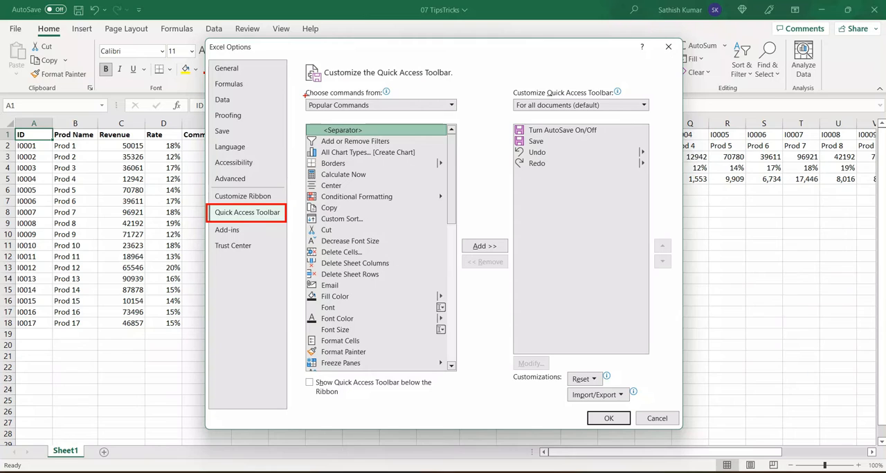
mouse_move(304, 96)
mouse_down()
mouse_move(387, 116)
mouse_move(465, 111)
mouse_up()
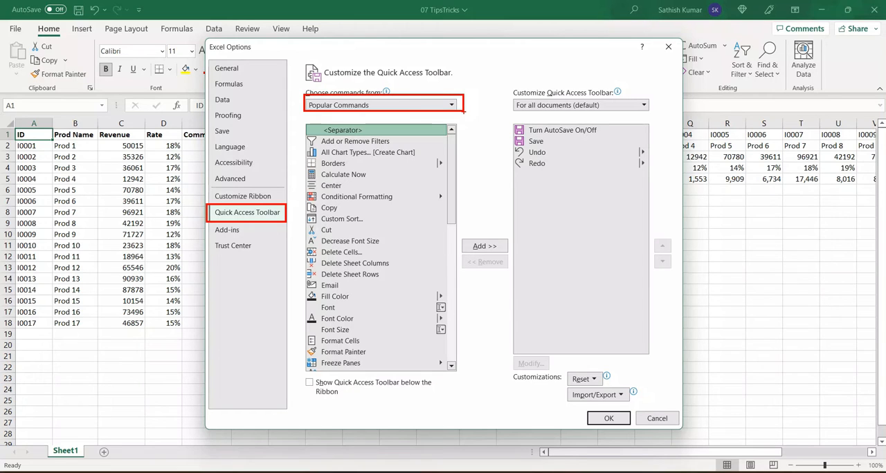
key(Escape)
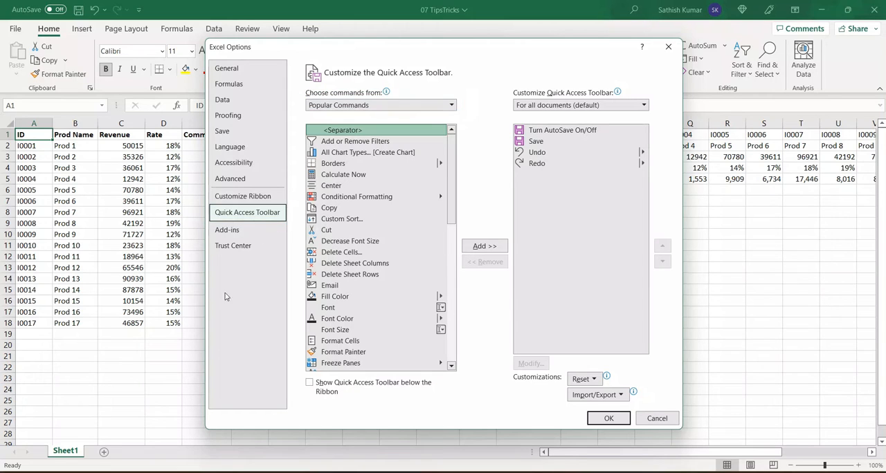
click(451, 106)
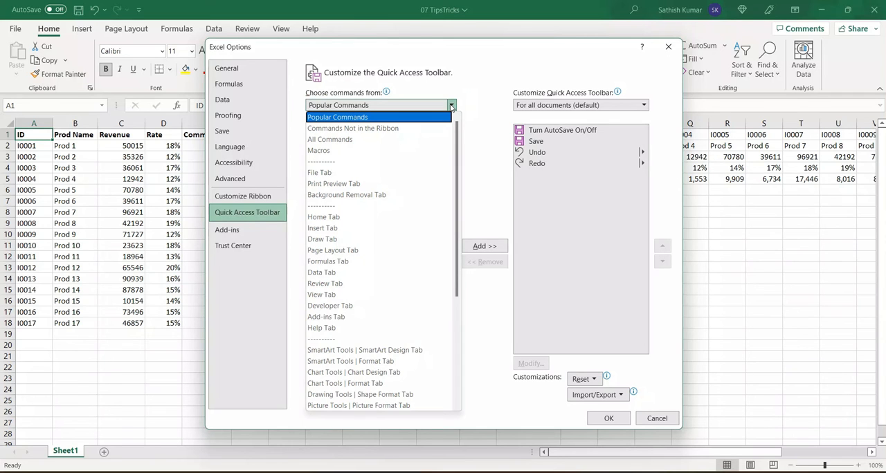
click(420, 129)
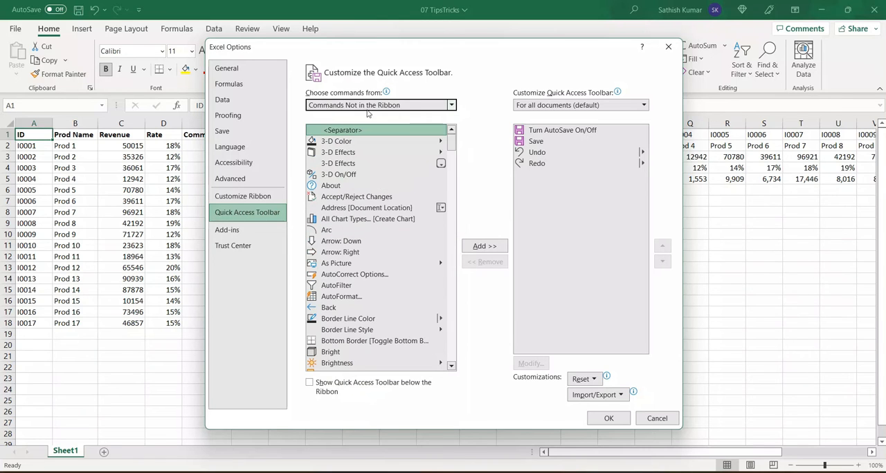
- Add the Speak Cells and Stop Speaking commands to the Quick Access Toolbar for all documents and apply the change
click(368, 185)
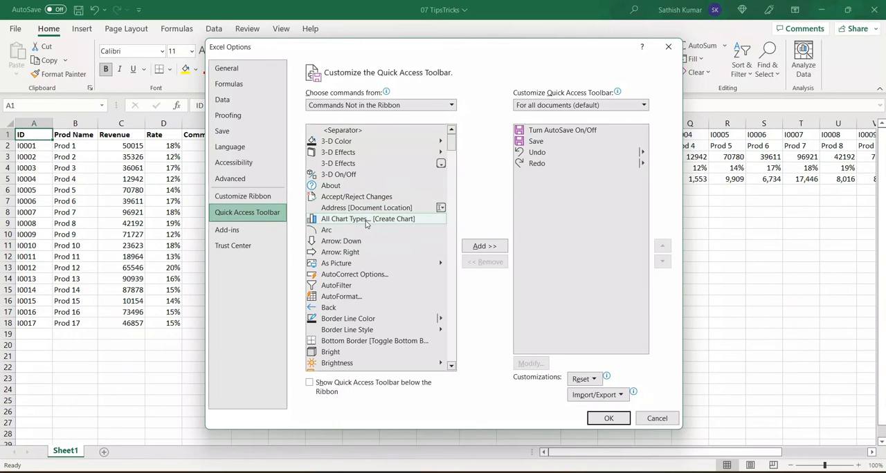
scroll(367, 221, down, 6)
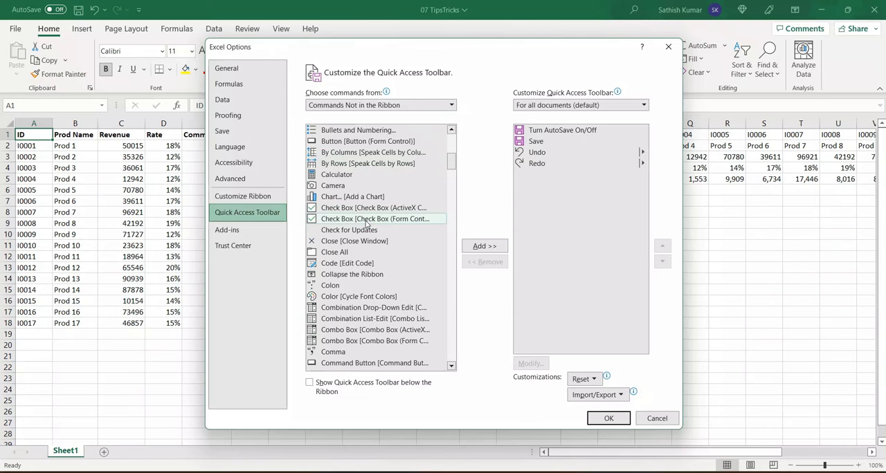
scroll(366, 222, down, 2)
scroll(365, 221, up, 5)
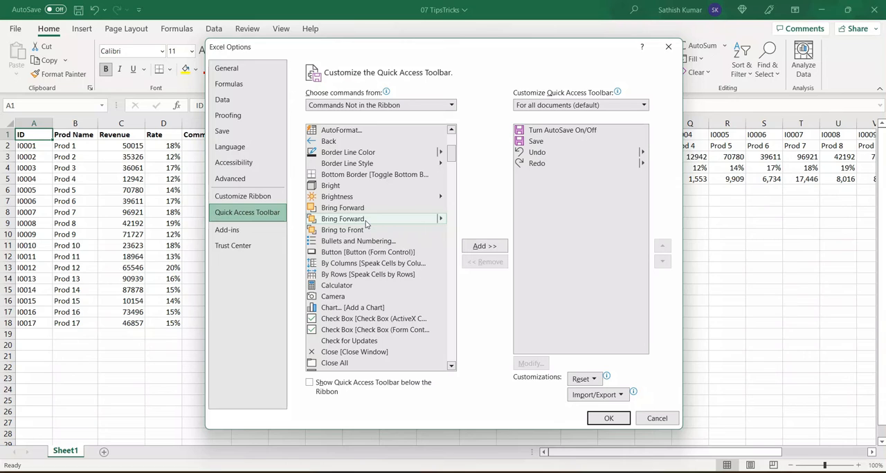
key(s)
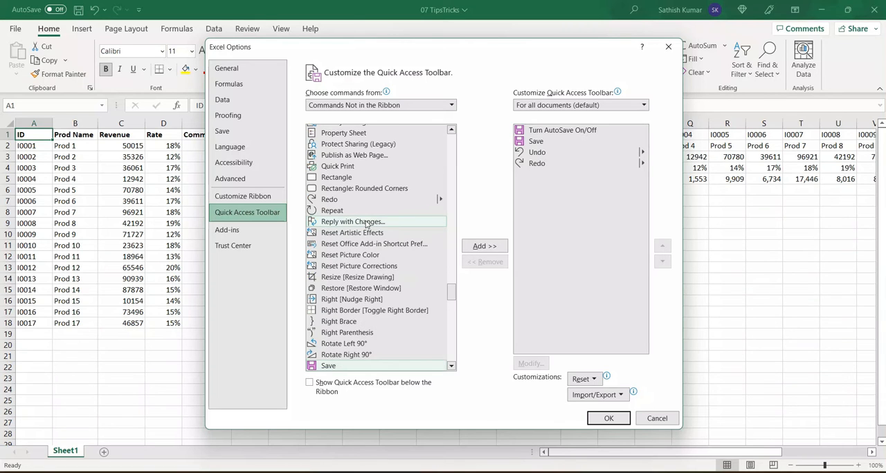
scroll(366, 223, down, 4)
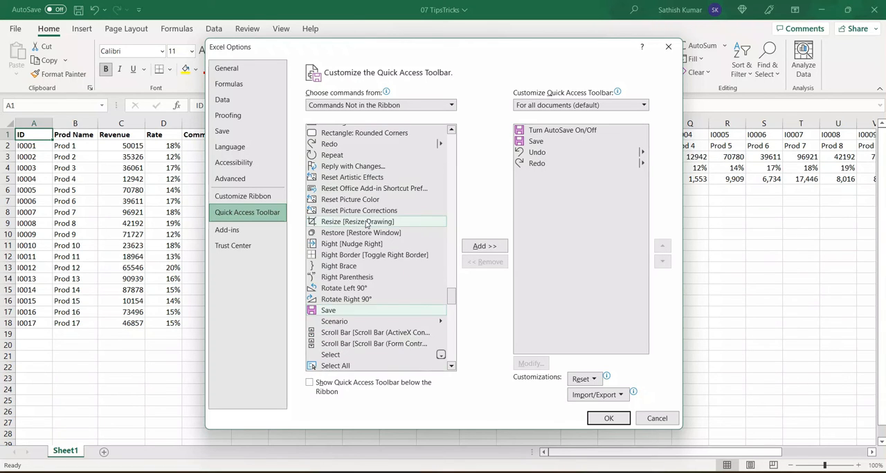
scroll(367, 225, down, 2)
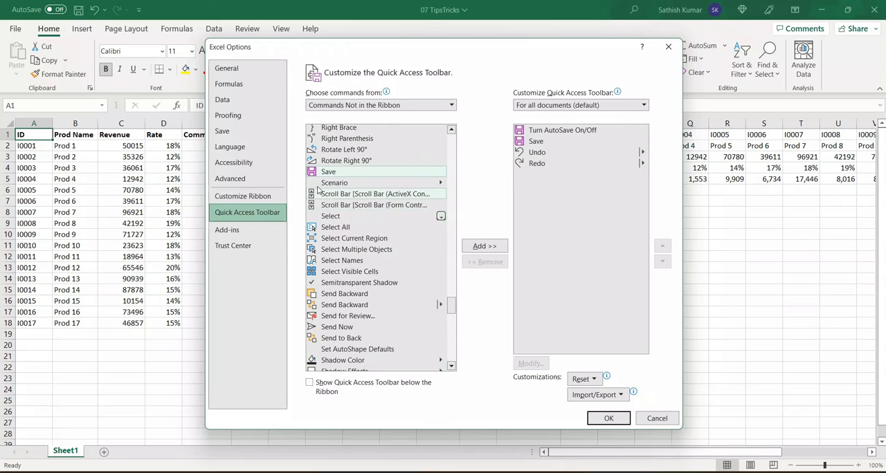
scroll(334, 182, down, 6)
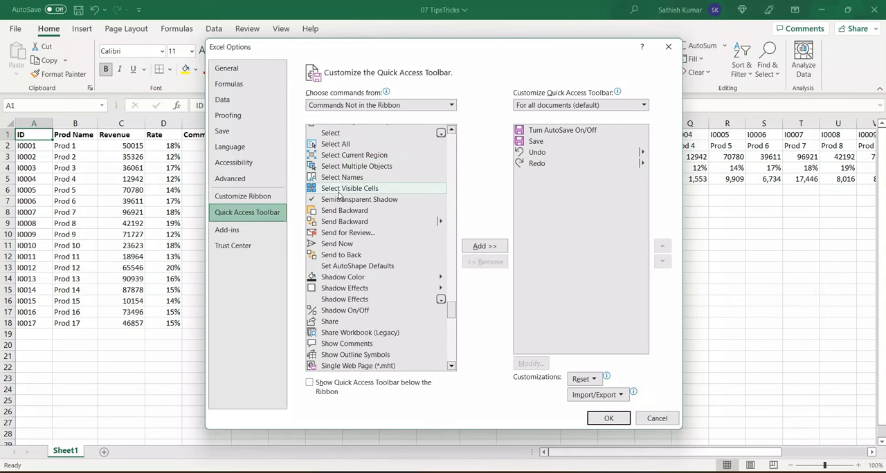
scroll(339, 196, down, 4)
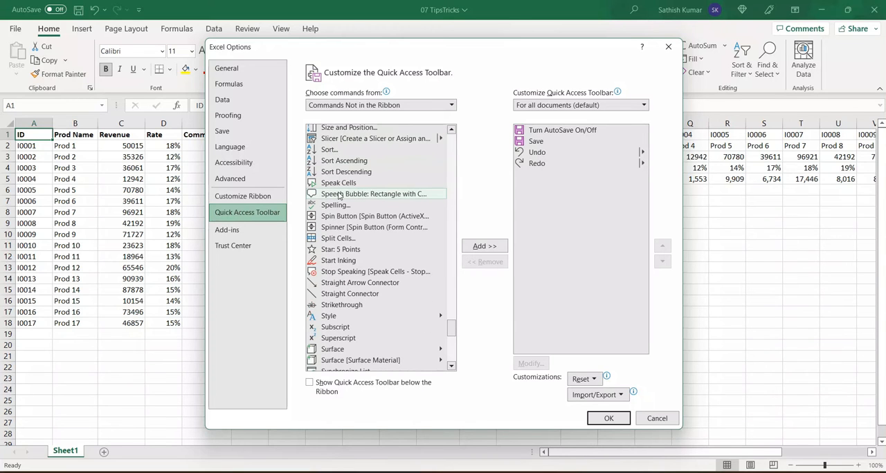
click(338, 183)
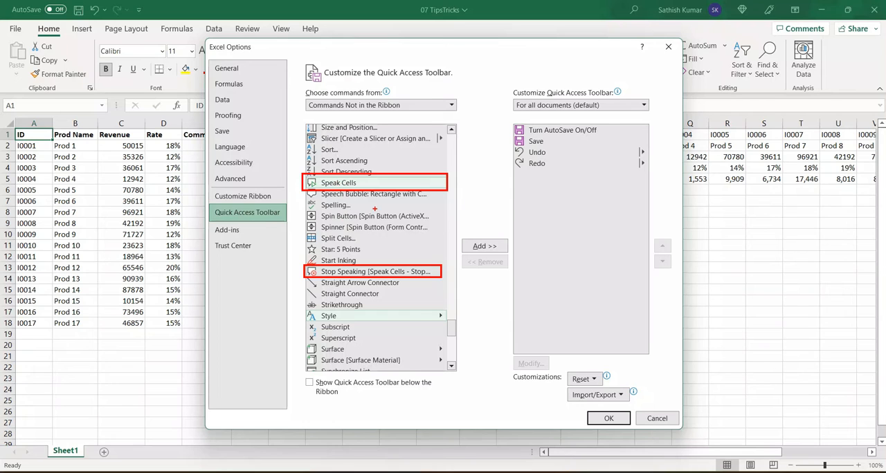
key(Escape)
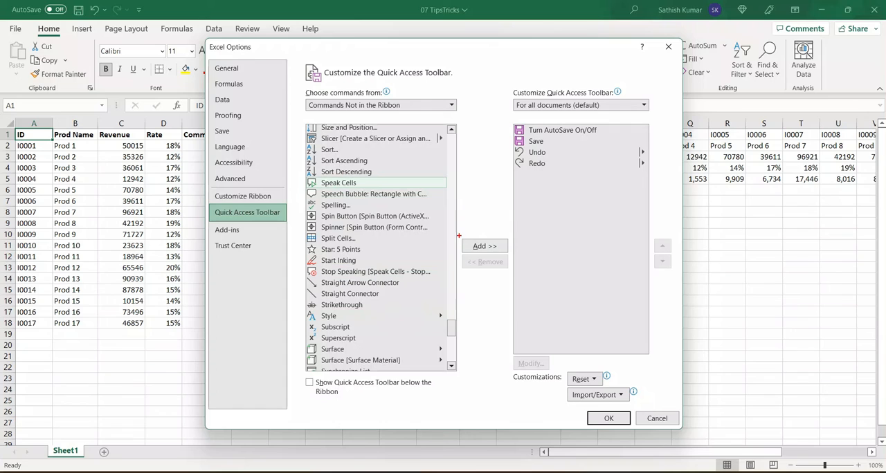
drag(458, 235, 513, 257)
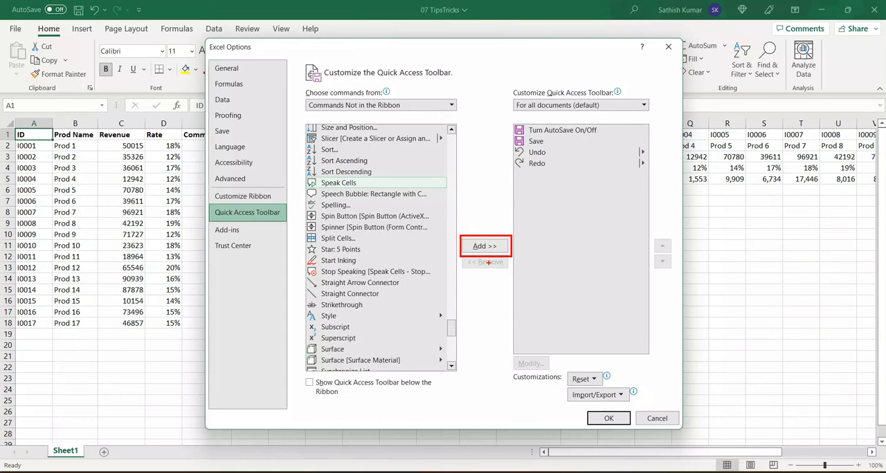
key(Escape)
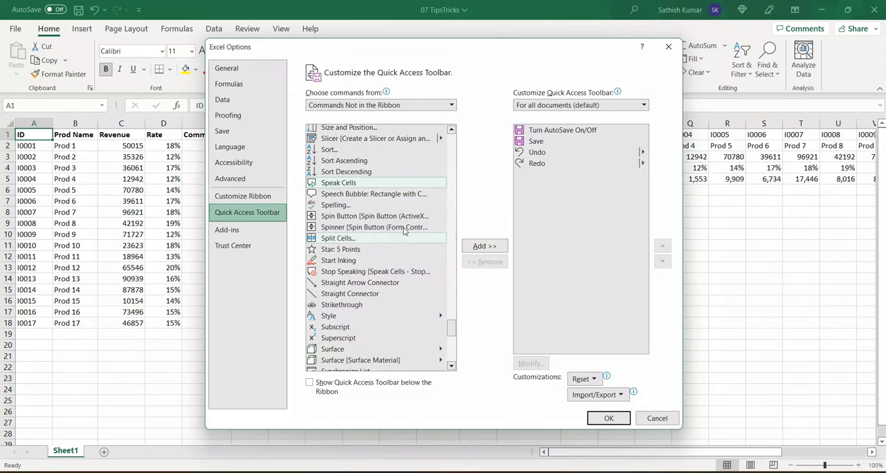
double_click(338, 184)
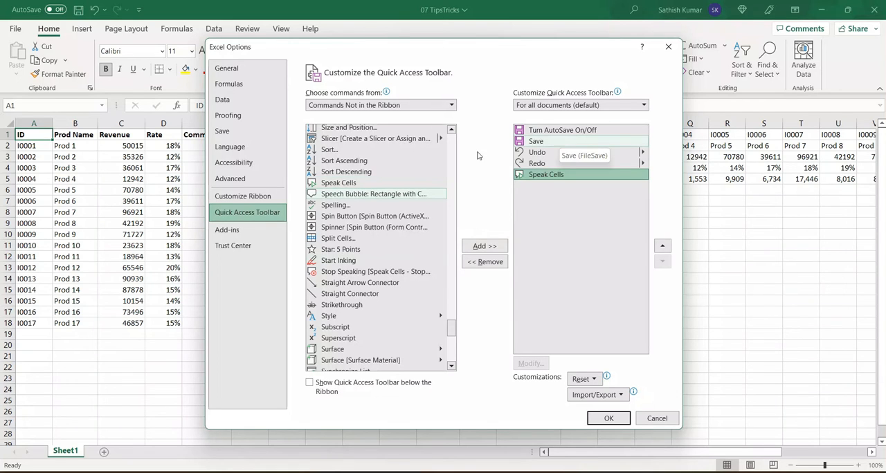
double_click(371, 272)
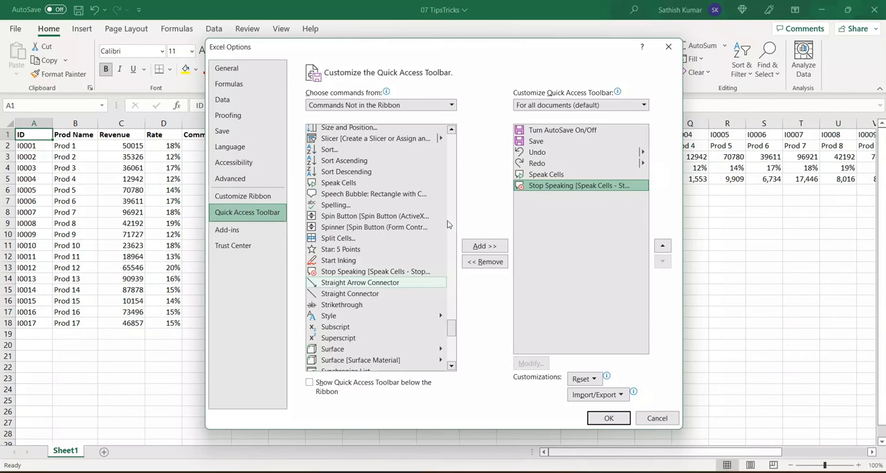
click(609, 419)
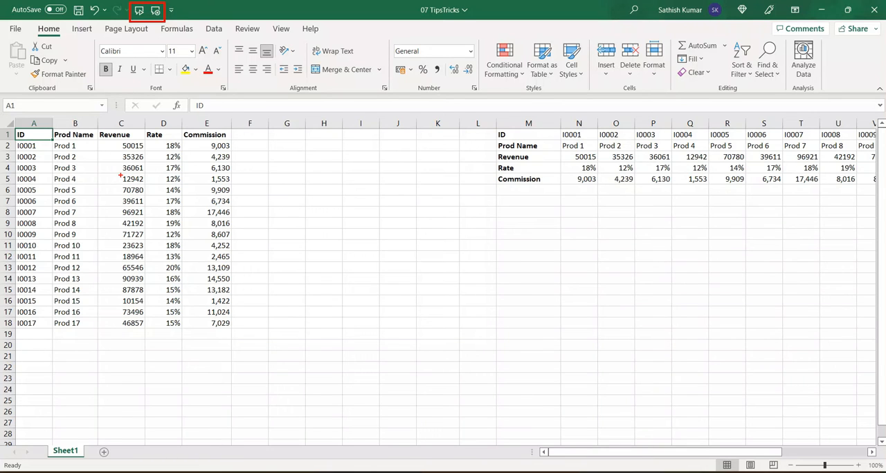
- Have the table starting at A1 read aloud with Speak Cells, stop the speech, and reselect cell A1
click(138, 14)
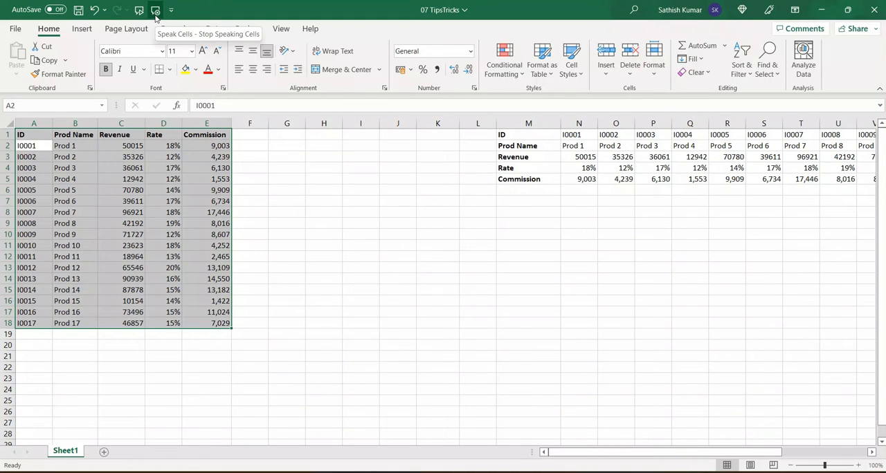
click(155, 11)
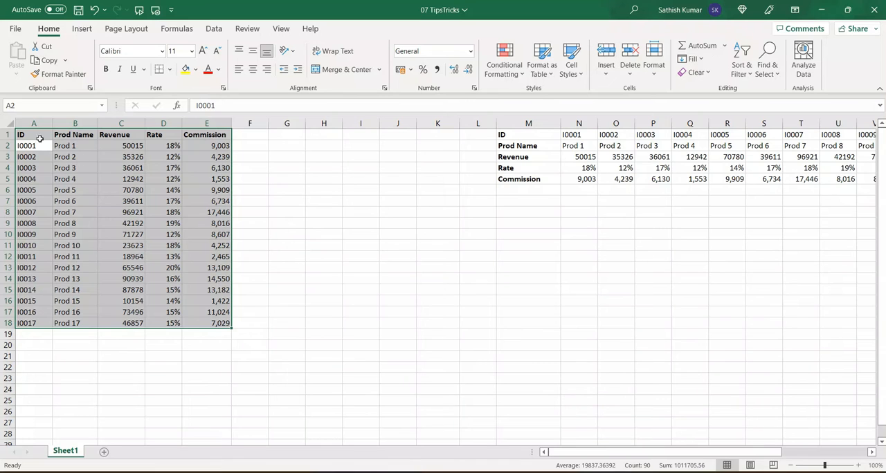
click(38, 135)
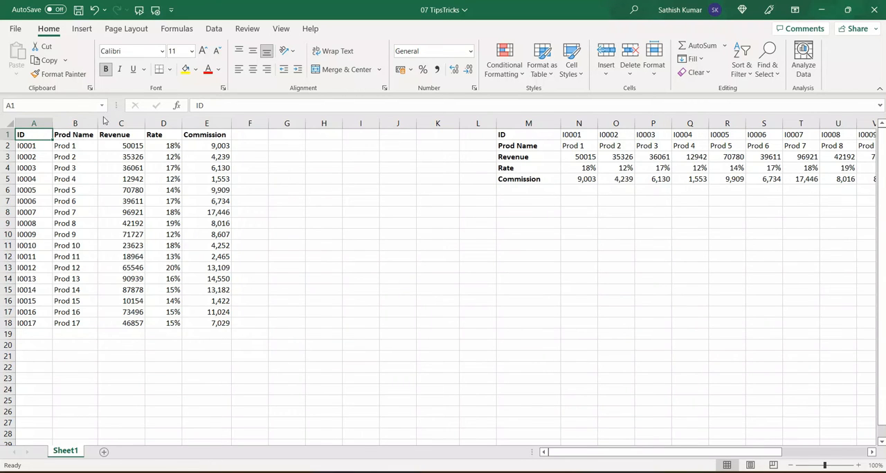
- Add the Speak Cells by Columns and Speak Cells by Rows commands, found under Commands Not in the Ribbon, to the Quick Access Toolbar
click(172, 10)
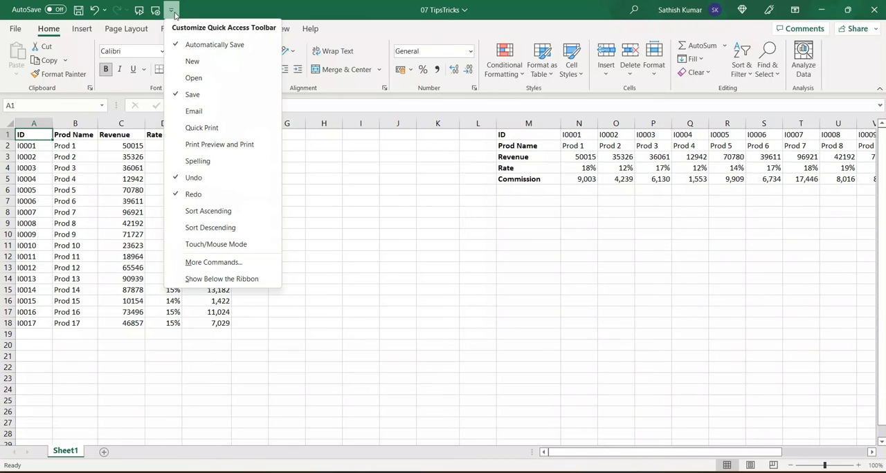
click(237, 263)
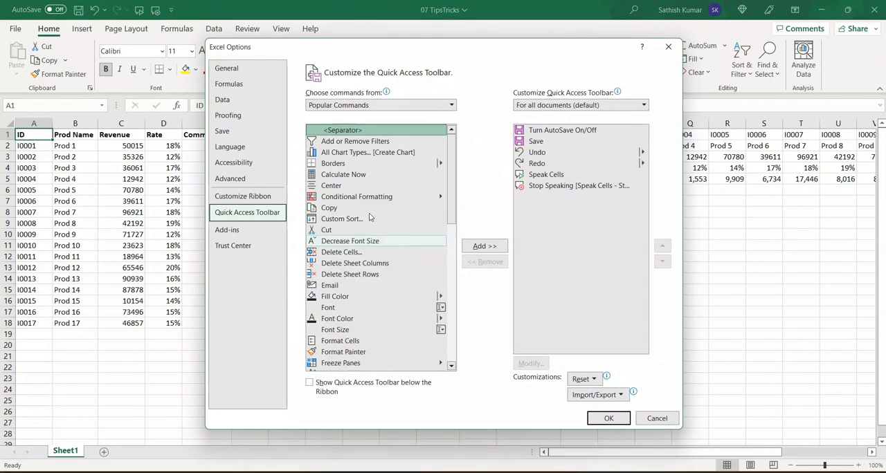
click(452, 105)
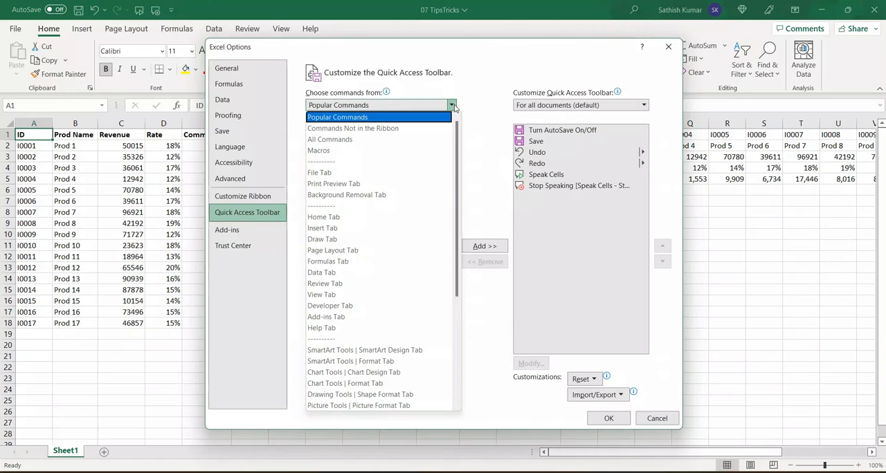
click(419, 129)
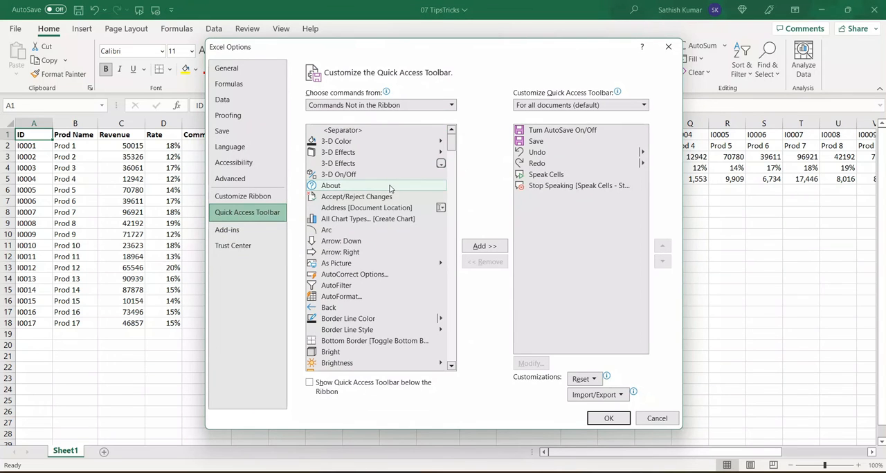
scroll(390, 188, down, 4)
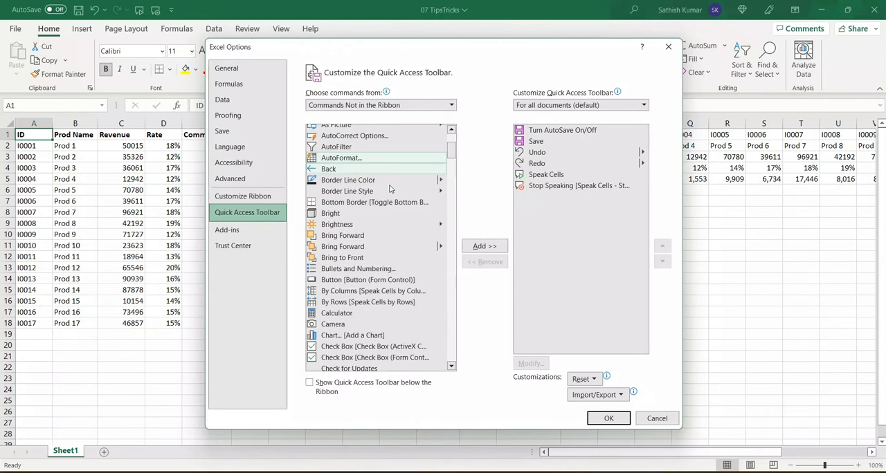
scroll(390, 188, down, 3)
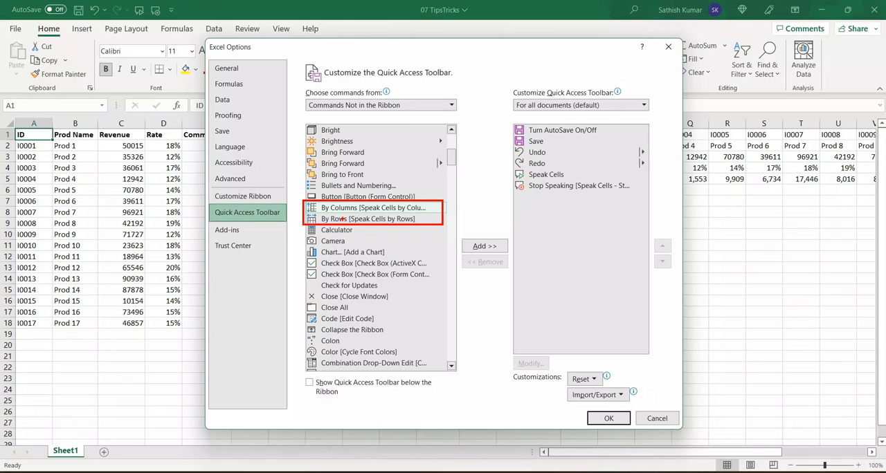
click(399, 211)
click(484, 246)
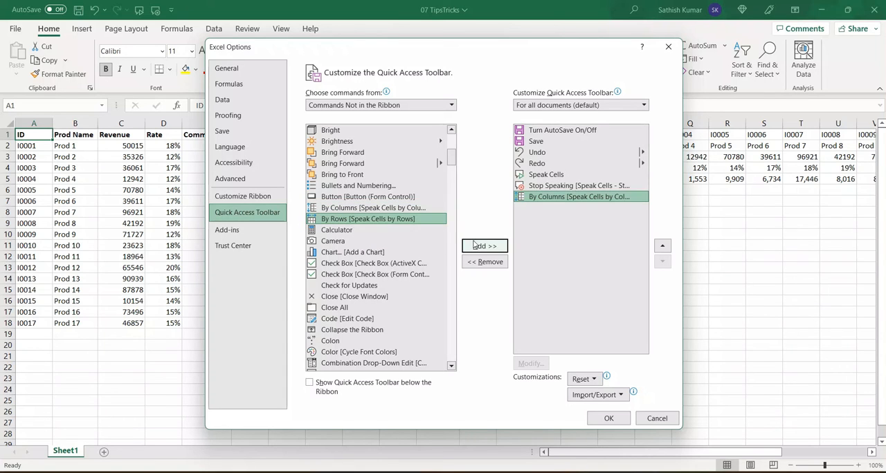
click(484, 246)
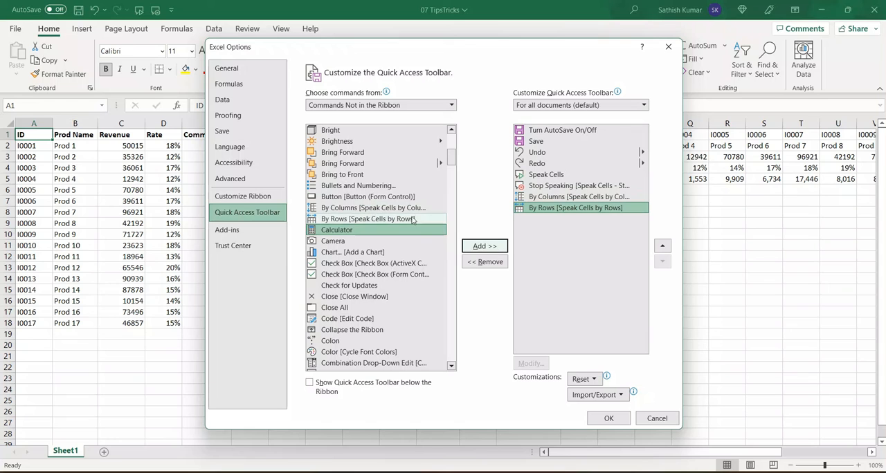
click(608, 419)
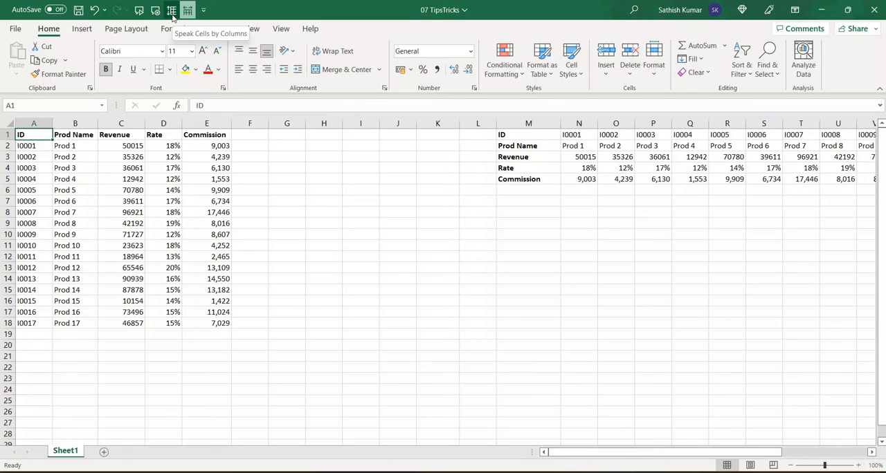
- Have the table at A1 read aloud by columns and the table at M1 by rows, stopping the speech and selecting H8
click(173, 13)
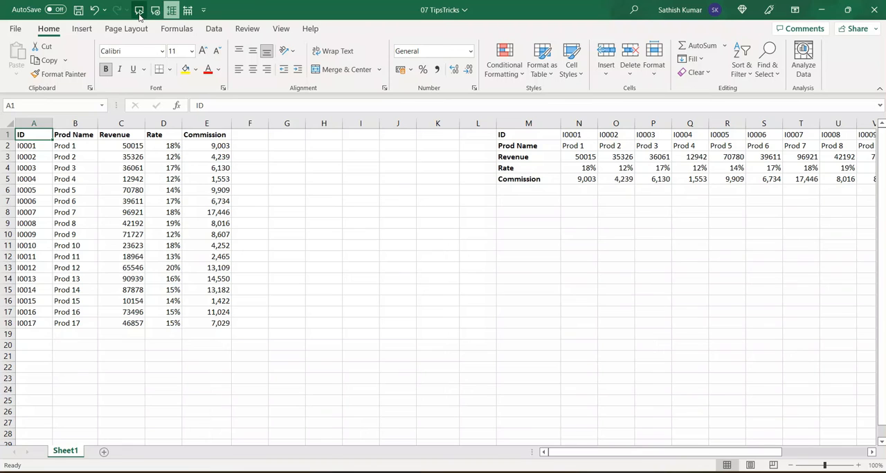
click(140, 16)
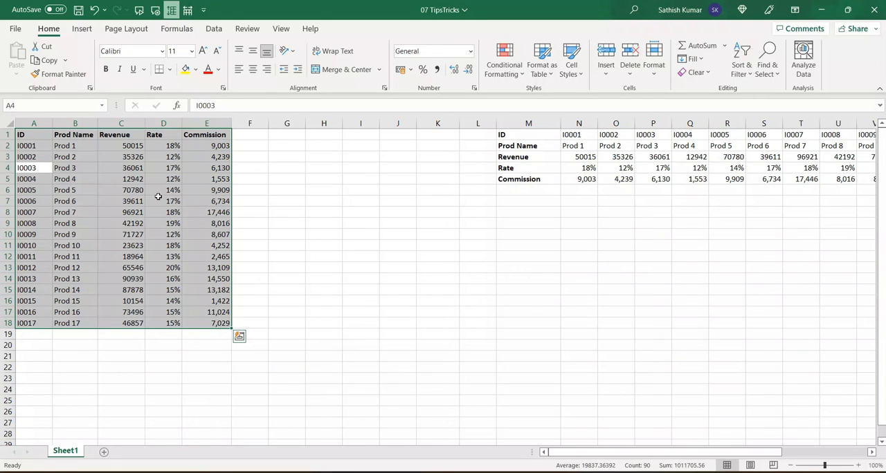
click(513, 137)
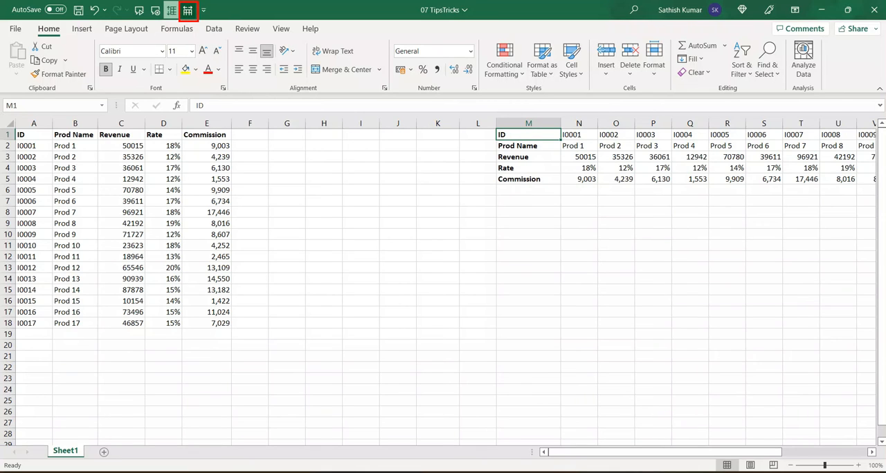
click(188, 16)
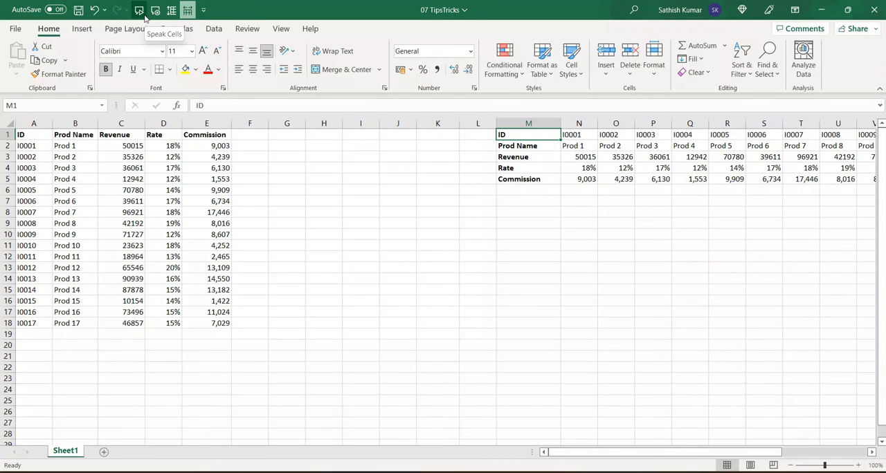
click(145, 16)
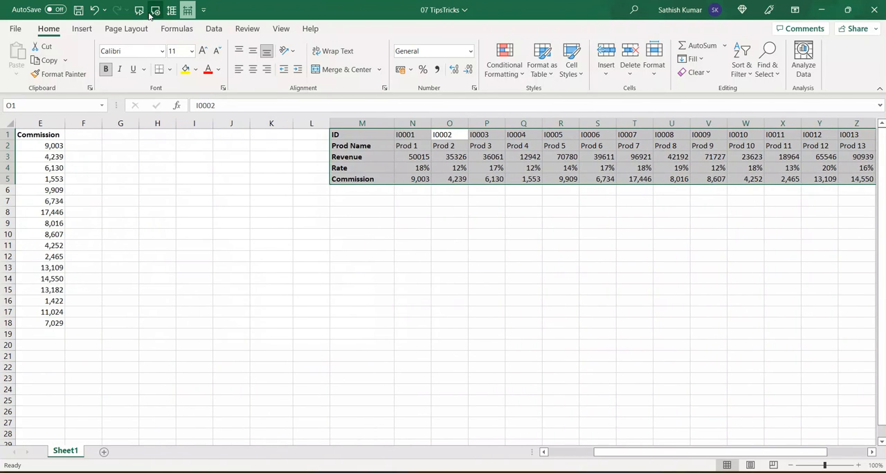
click(156, 13)
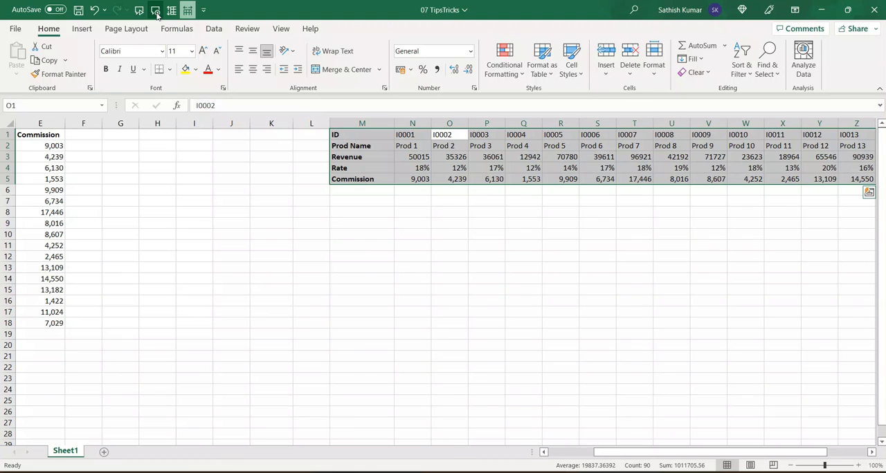
click(555, 455)
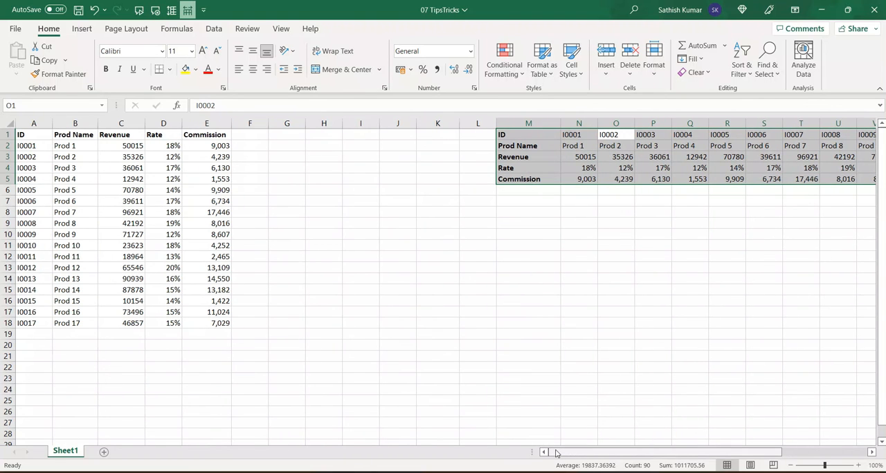
click(322, 213)
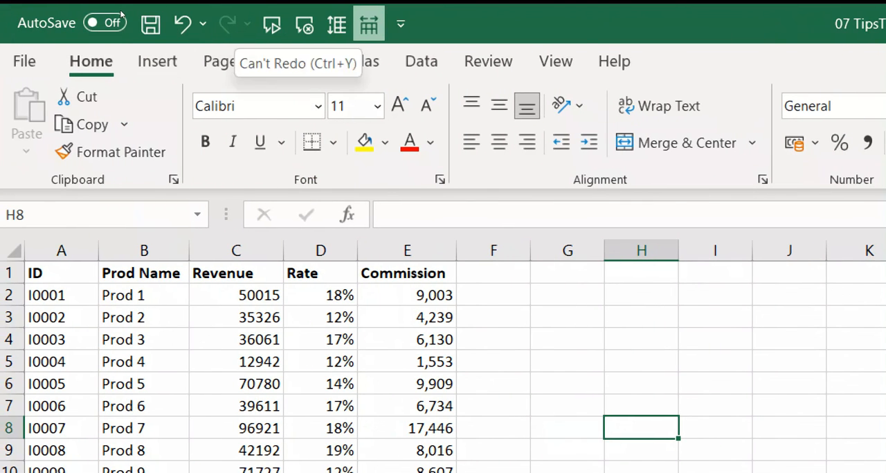
- Add the Speak Cells on Enter command, found under Commands Not in the Ribbon, to the Quick Access Toolbar for all documents
right_click(235, 26)
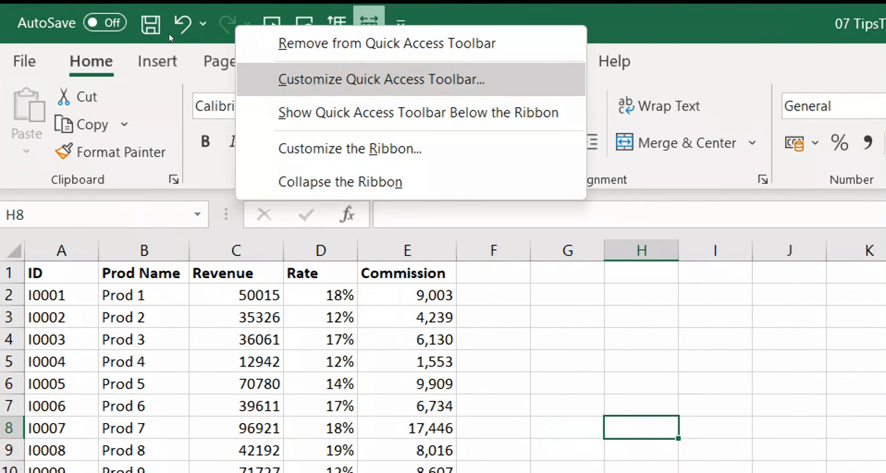
key(Return)
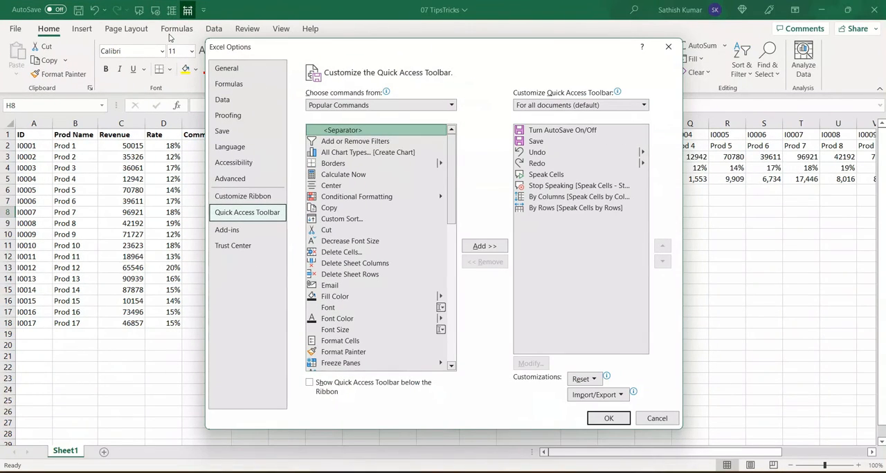
click(344, 105)
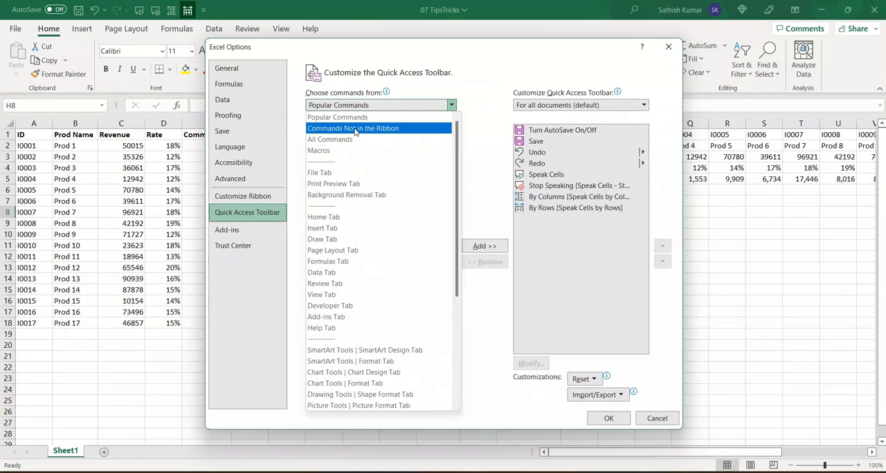
click(355, 129)
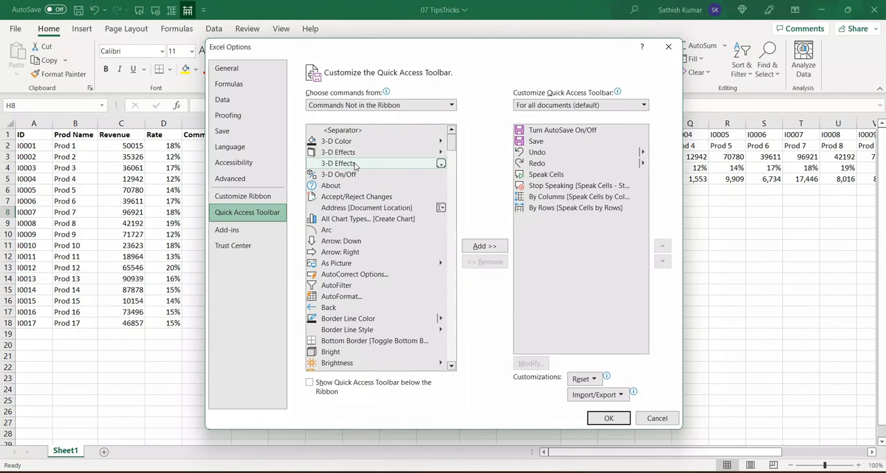
scroll(354, 164, down, 20)
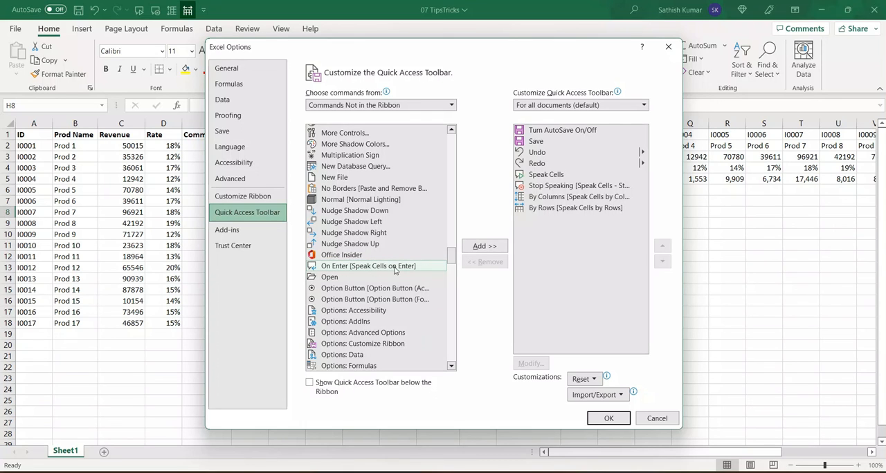
click(483, 247)
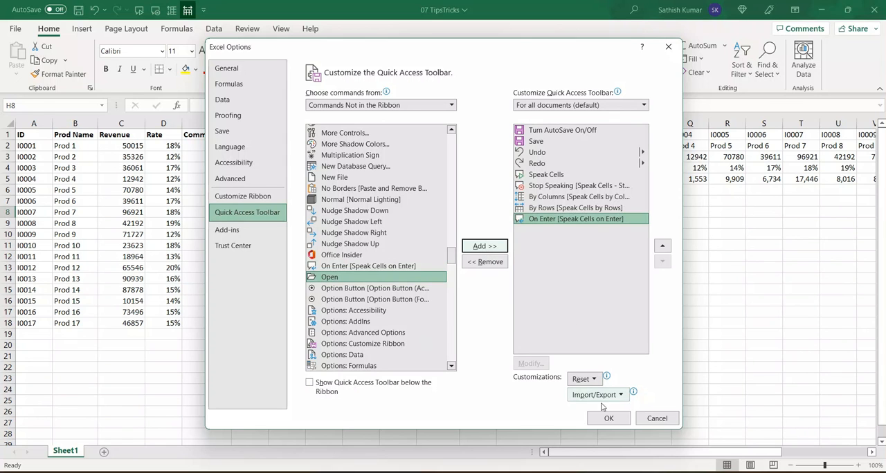
click(606, 420)
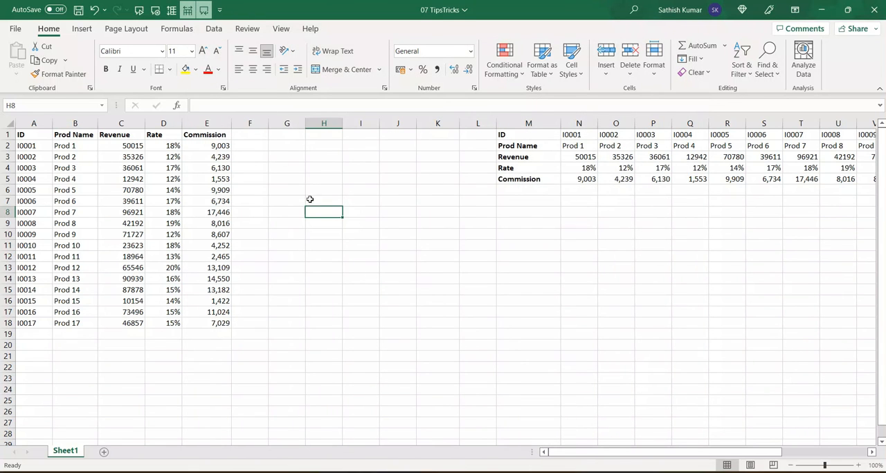
- Turn on Speak Cells on Enter and enter "Welcome" in cell H8 to have it spoken
click(203, 11)
click(207, 15)
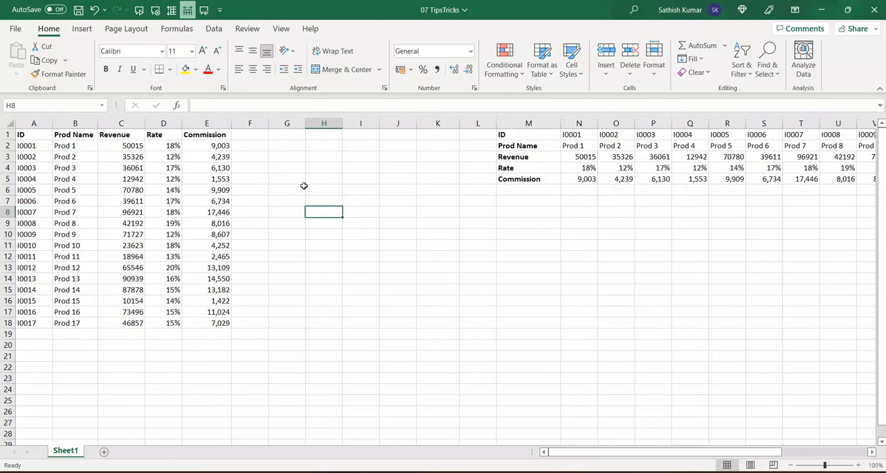
click(205, 14)
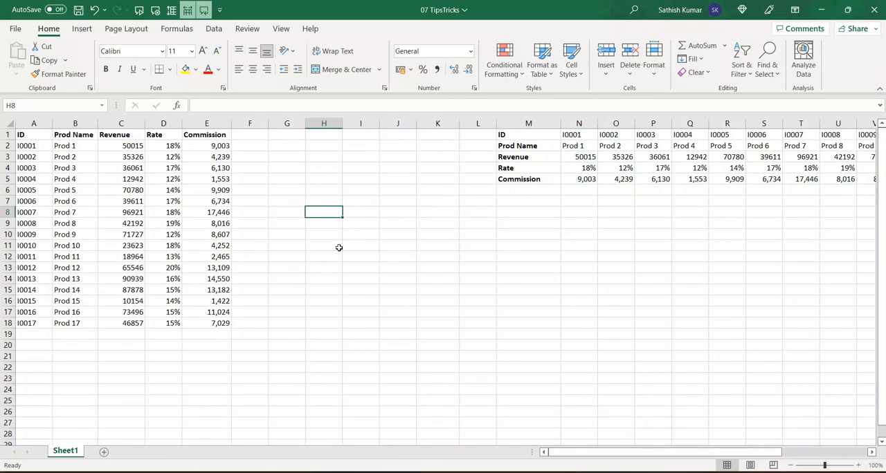
text(Welc)
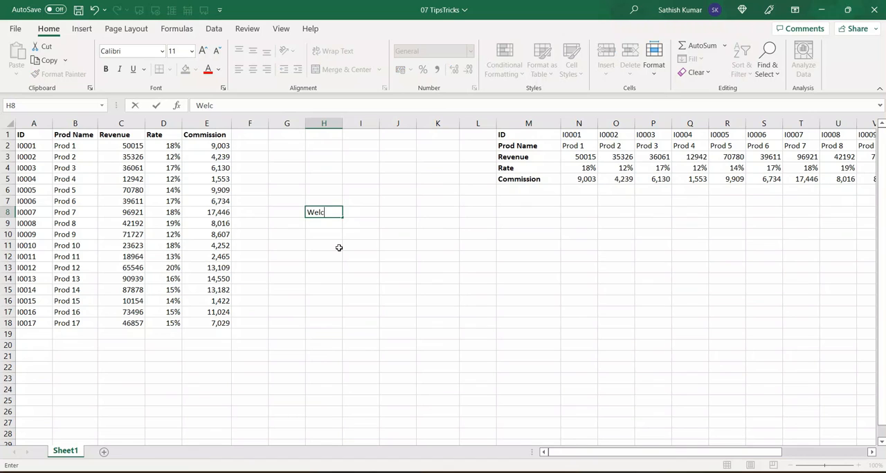
text(ome)
key(Return)
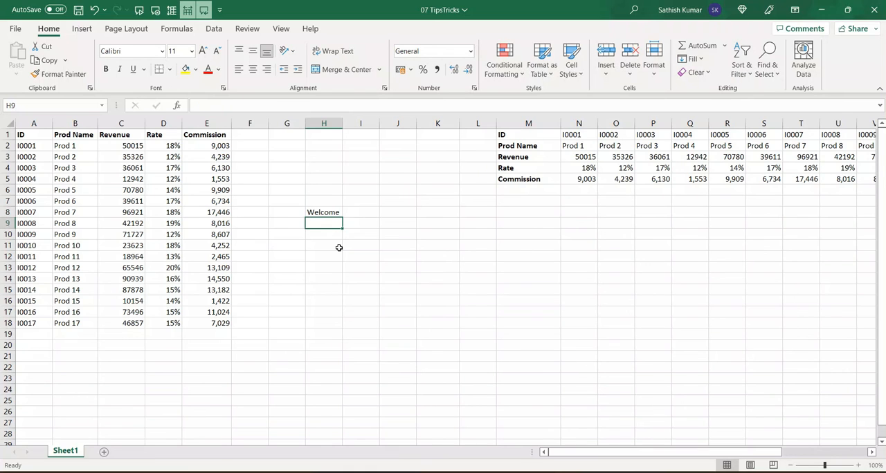